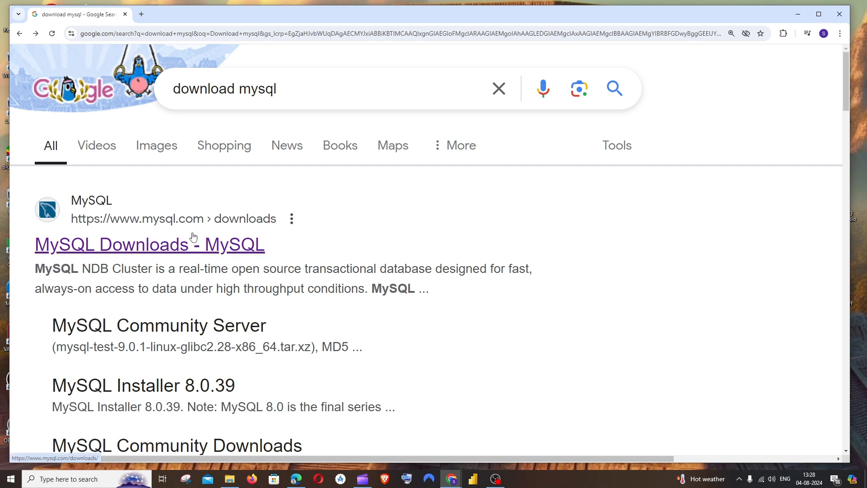
Open the MySQL Downloads search result and go through MySQL Community (GPL) Downloads to the MySQL Installer for Windows page.
click(195, 253)
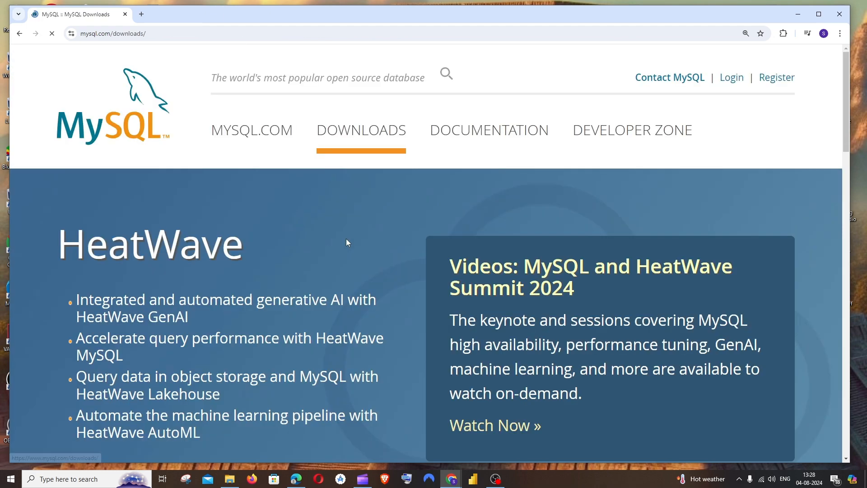
scroll(374, 208, down, 6)
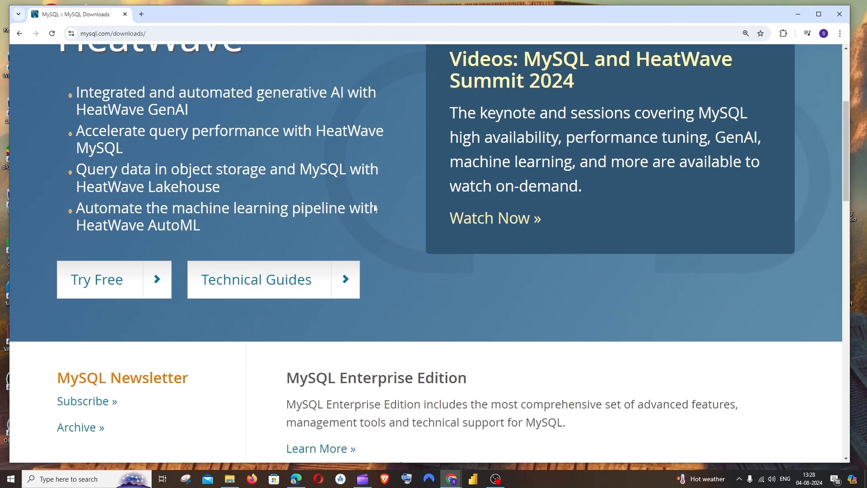
key(ctrl+plus)
scroll(386, 218, down, 4)
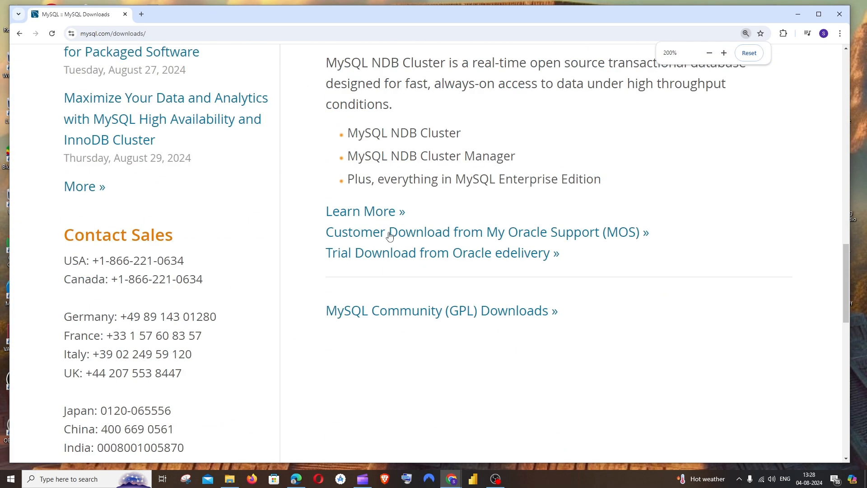
click(417, 315)
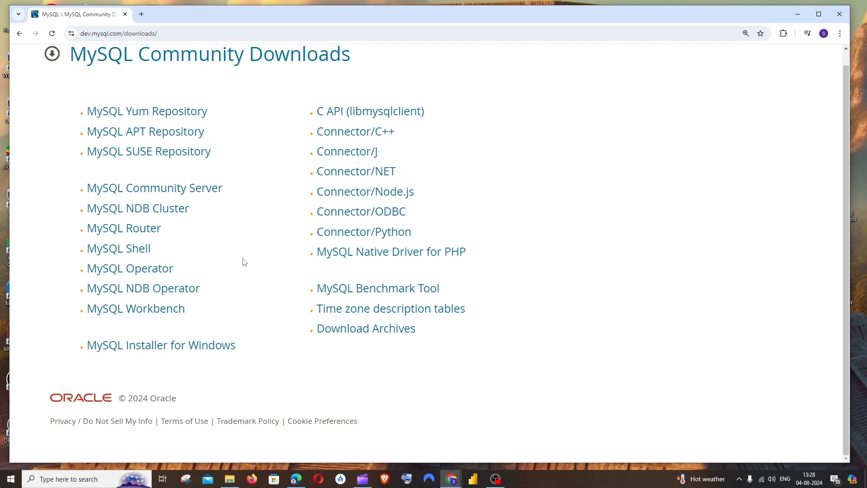
click(161, 348)
Examine the installer's version, operating system choices and available MSI packages.
scroll(233, 301, down, 2)
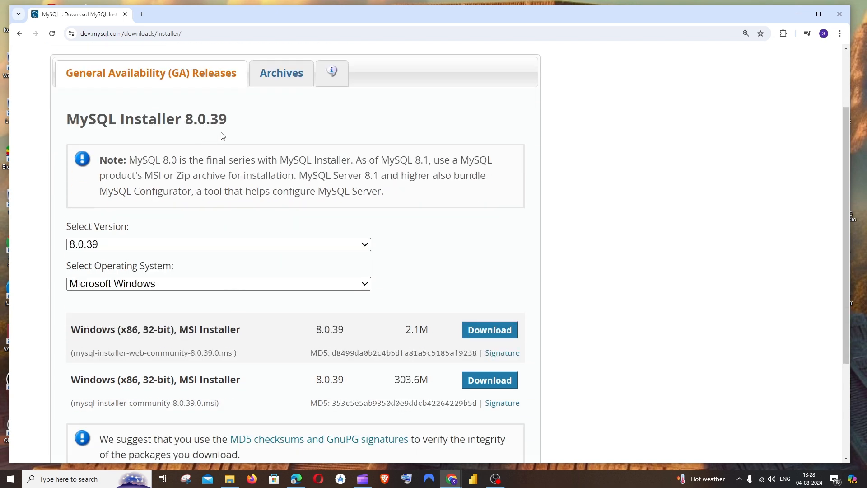
key(ctrl+plus)
key(ctrl+plus)
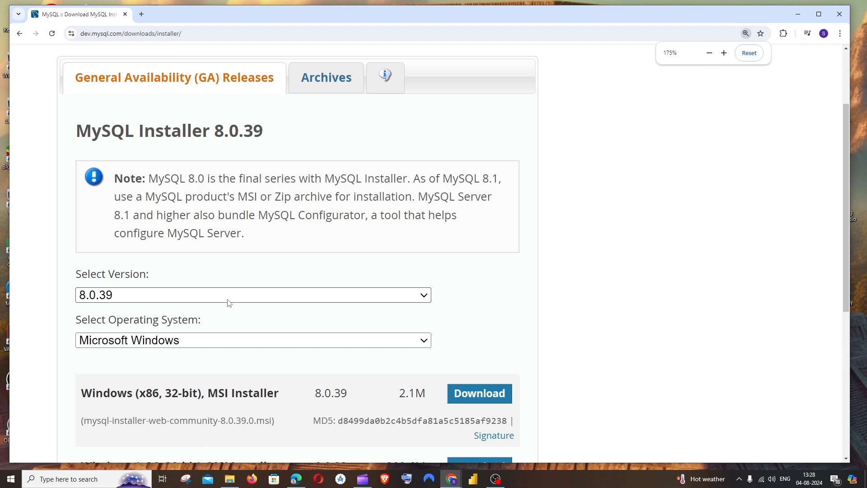
click(158, 250)
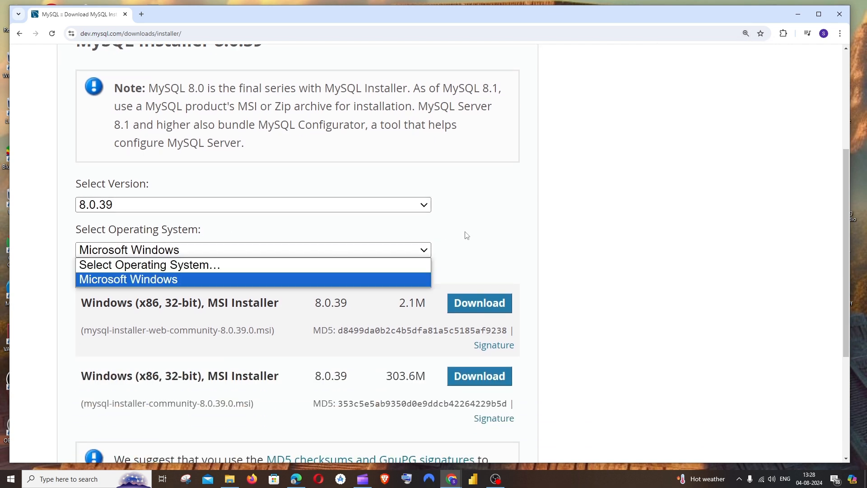
click(479, 234)
scroll(216, 298, down, 3)
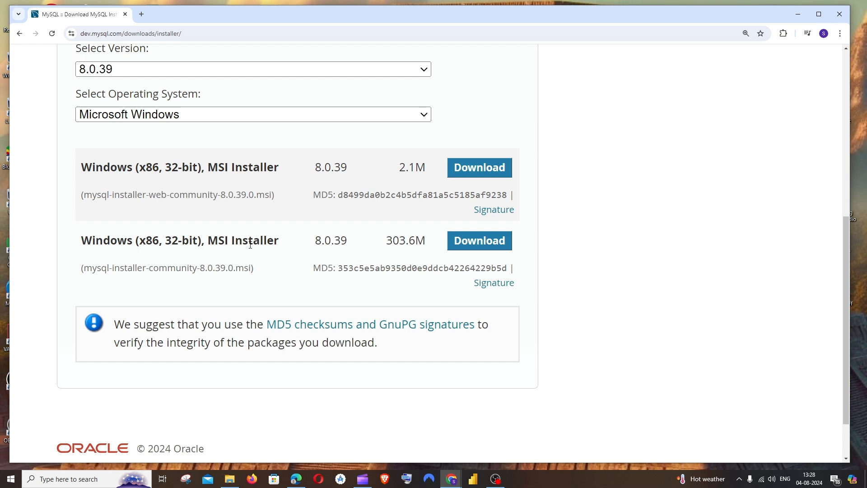
Download the 303.6M Windows MSI installer, mysql-installer-community-8.0.39.0.msi, without signing in and launch the downloaded file.
scroll(393, 265, up, 1)
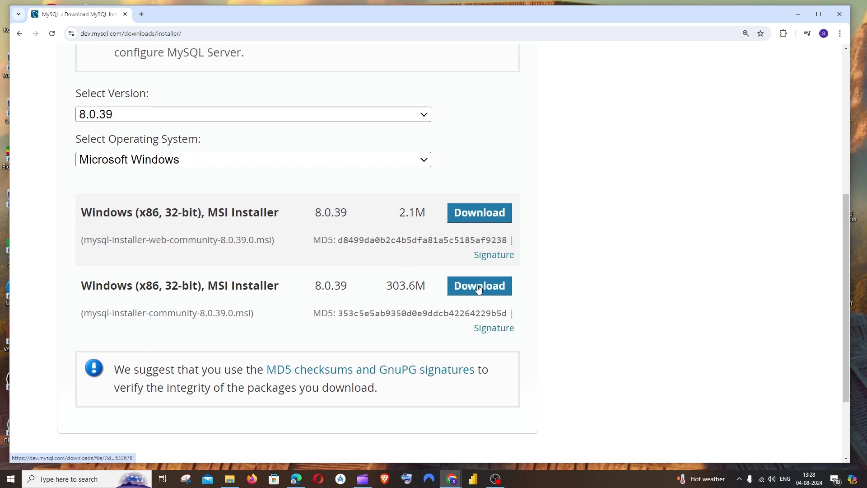
click(478, 286)
scroll(273, 210, down, 2)
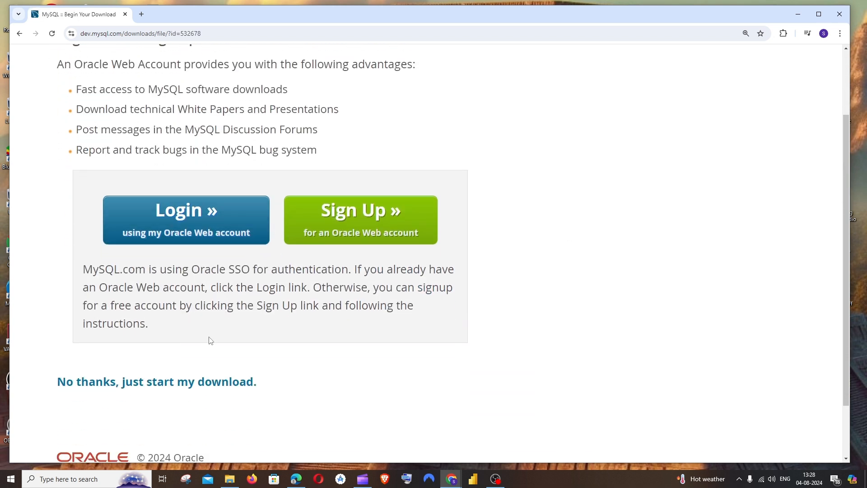
click(148, 385)
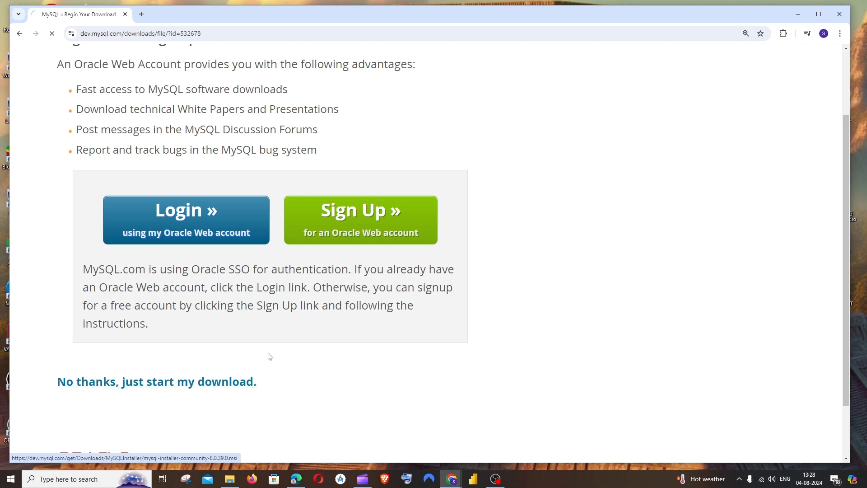
click(807, 34)
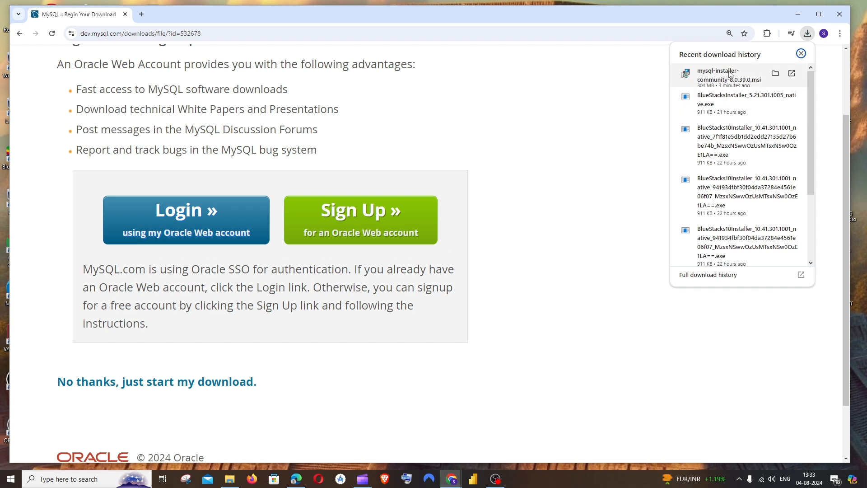
click(728, 73)
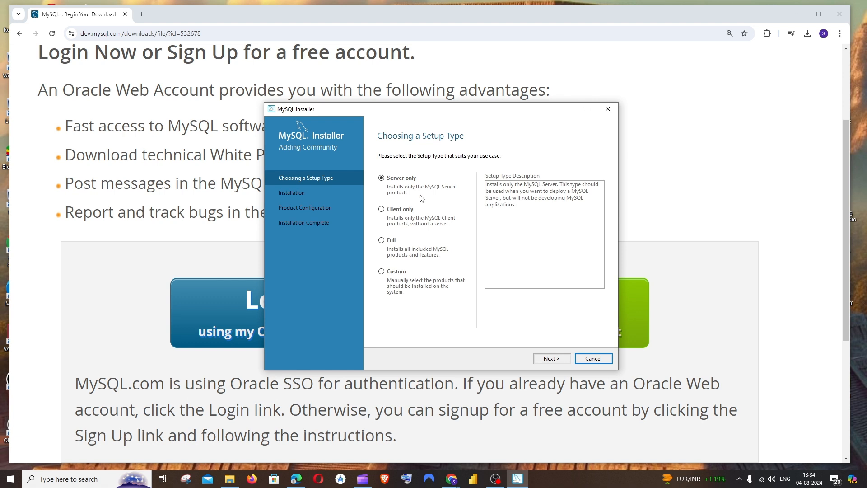
click(382, 272)
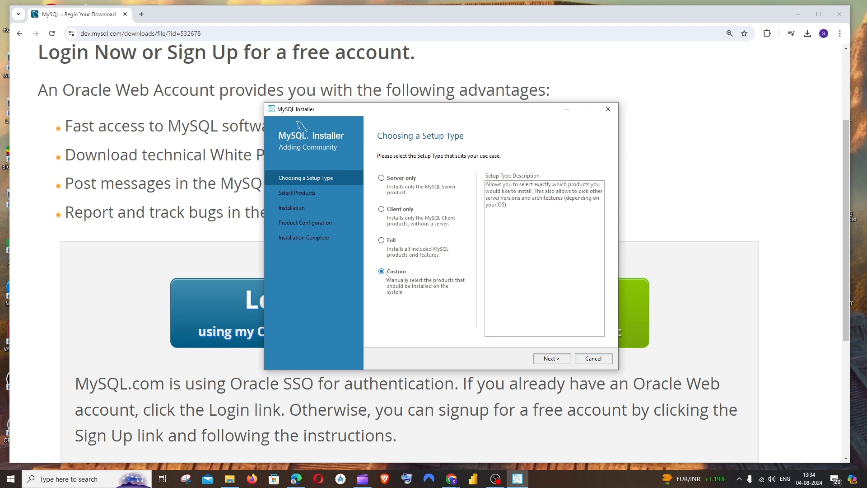
click(400, 181)
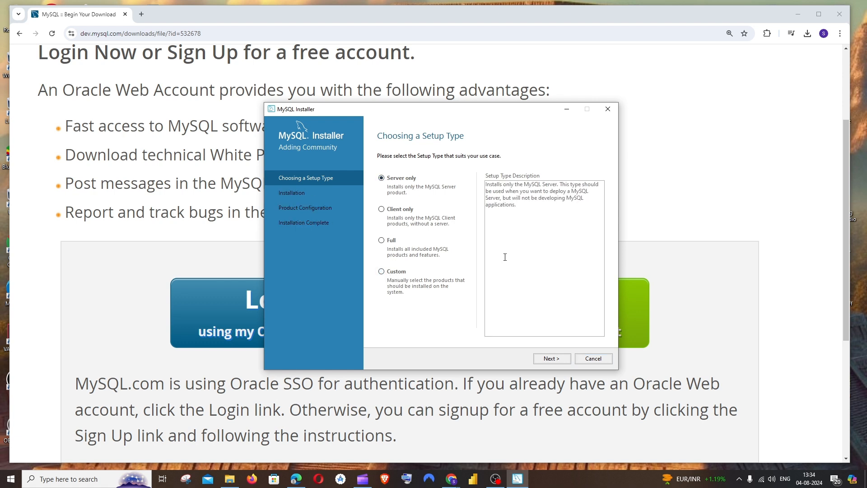
click(551, 359)
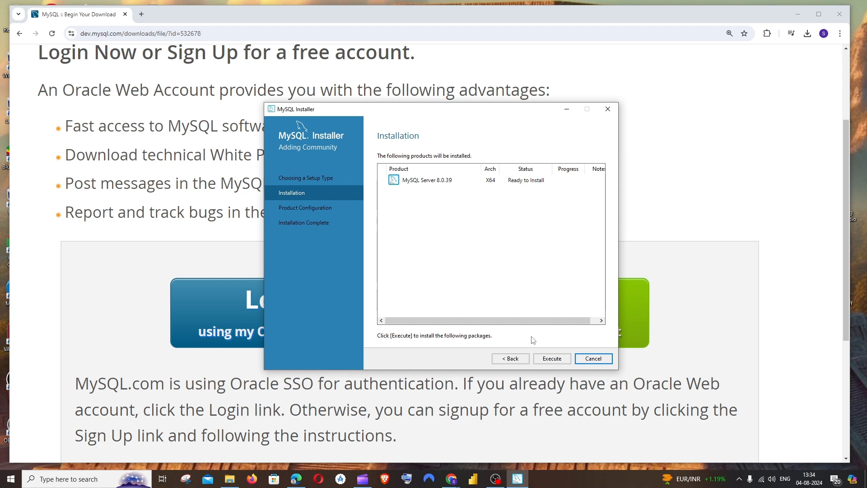
click(515, 358)
Choose the Custom setup type and add MySQL Server 8.0.39 - X64 to the products to be installed.
click(382, 272)
click(552, 358)
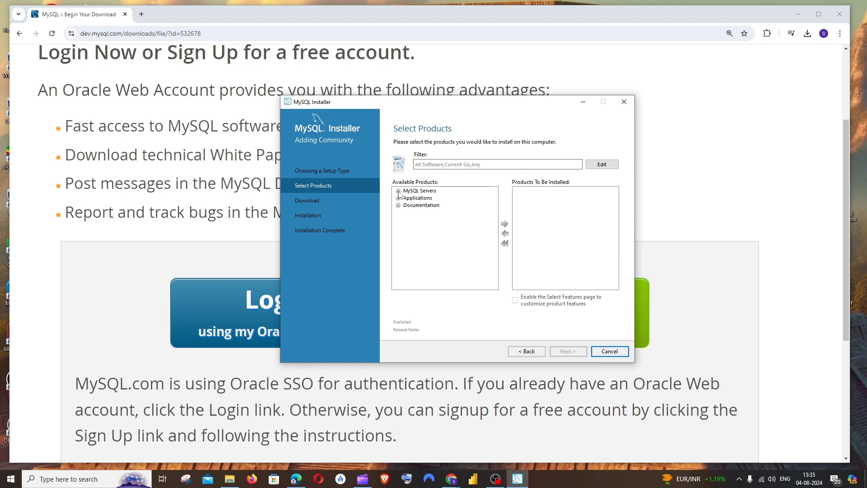
click(399, 191)
click(407, 198)
click(416, 205)
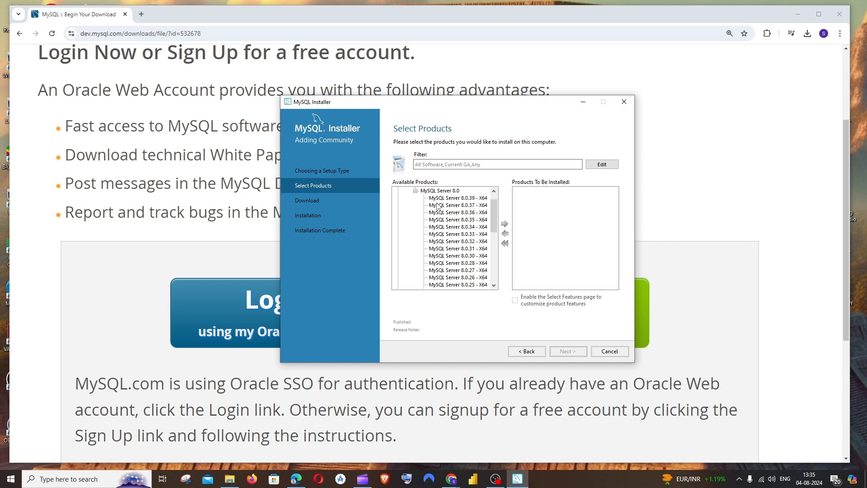
scroll(463, 211, down, 1)
scroll(467, 227, up, 3)
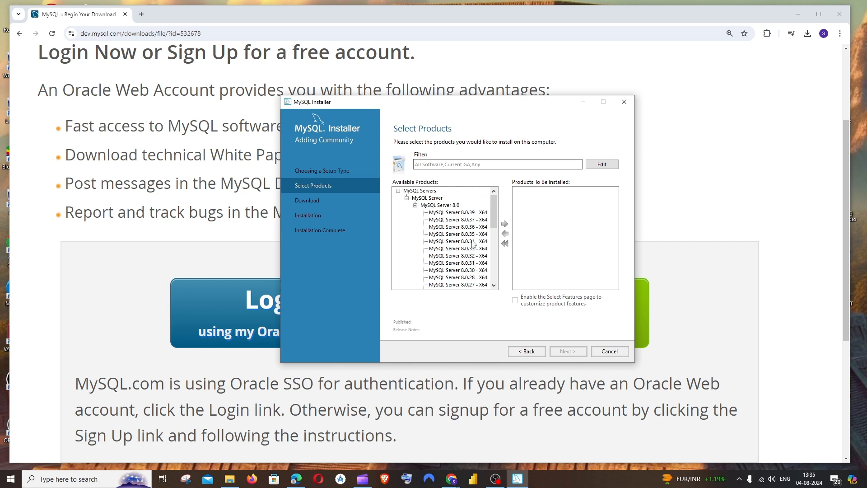
click(453, 212)
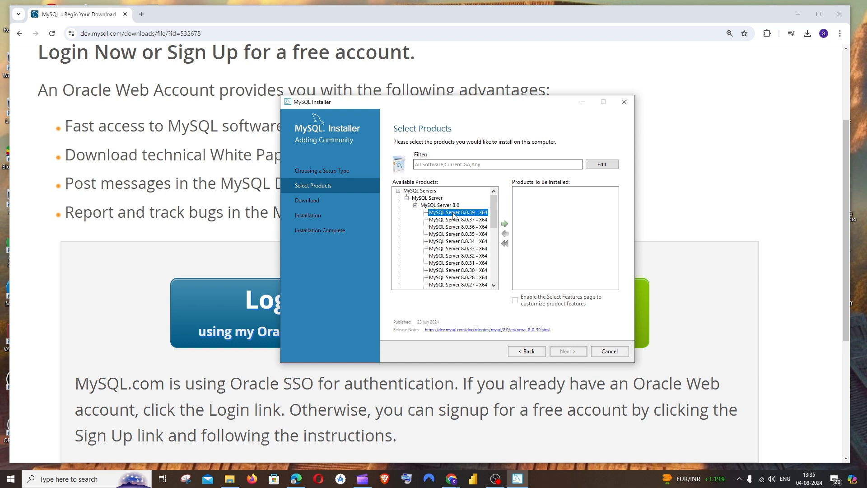
click(505, 226)
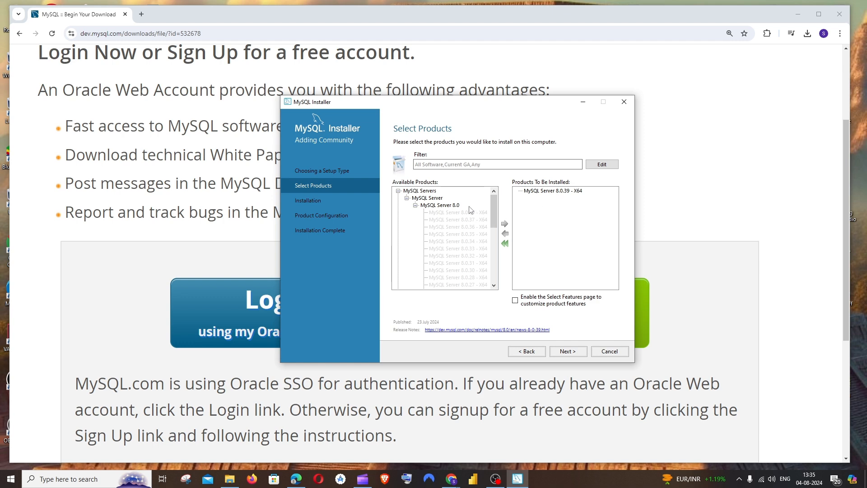
Add MySQL Workbench 8.0.38 - X64 from Applications to the products to be installed.
click(415, 205)
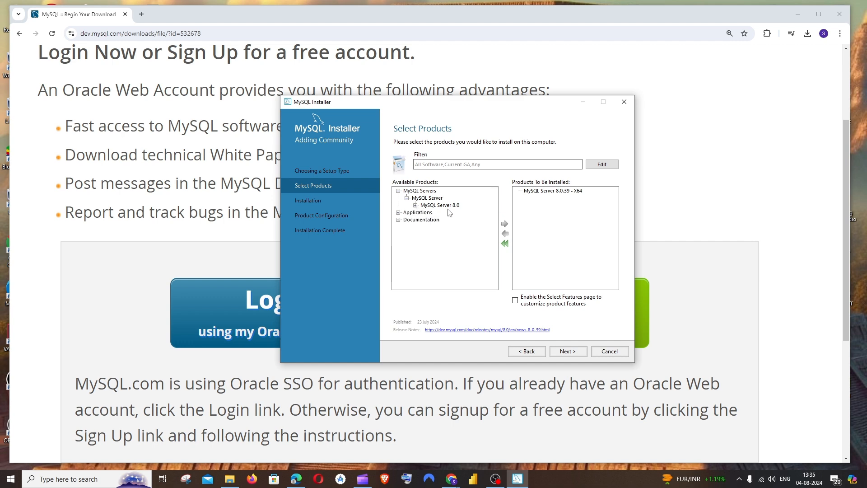
click(399, 213)
click(406, 220)
click(416, 227)
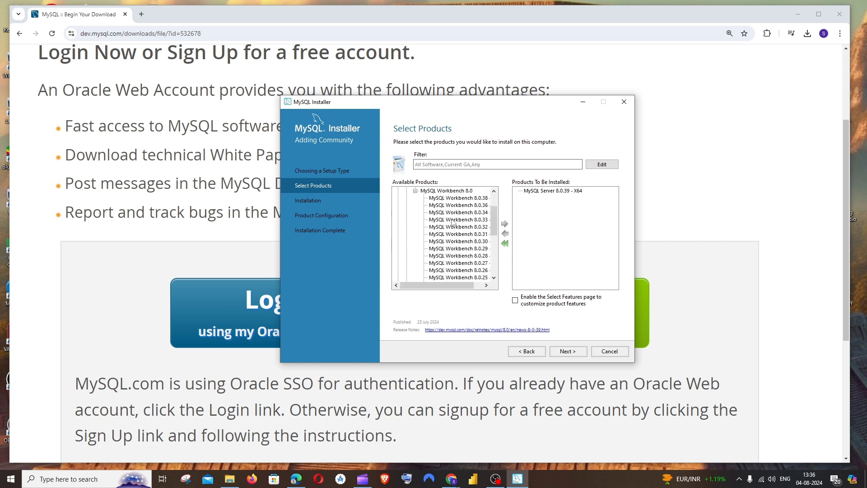
scroll(458, 220, up, 1)
drag(454, 285, 463, 285)
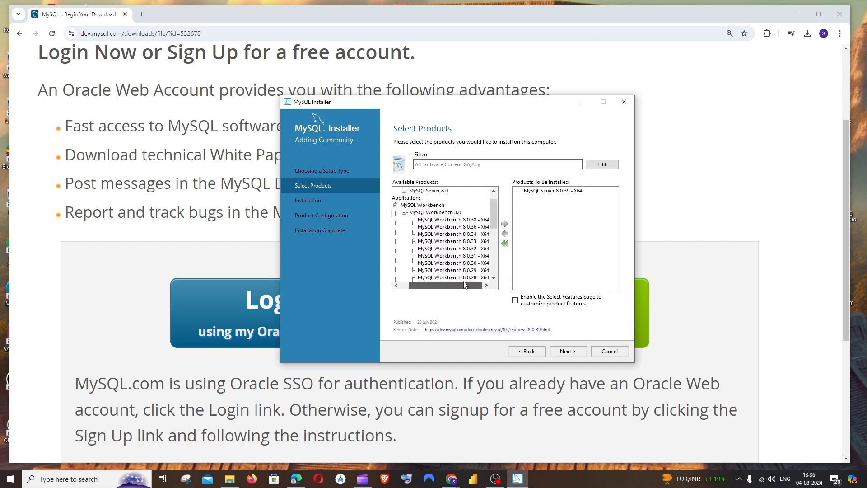
click(453, 221)
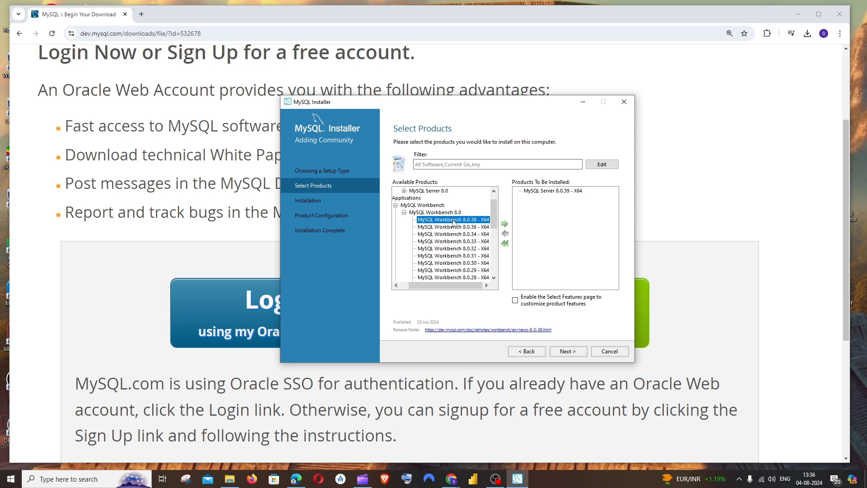
click(505, 225)
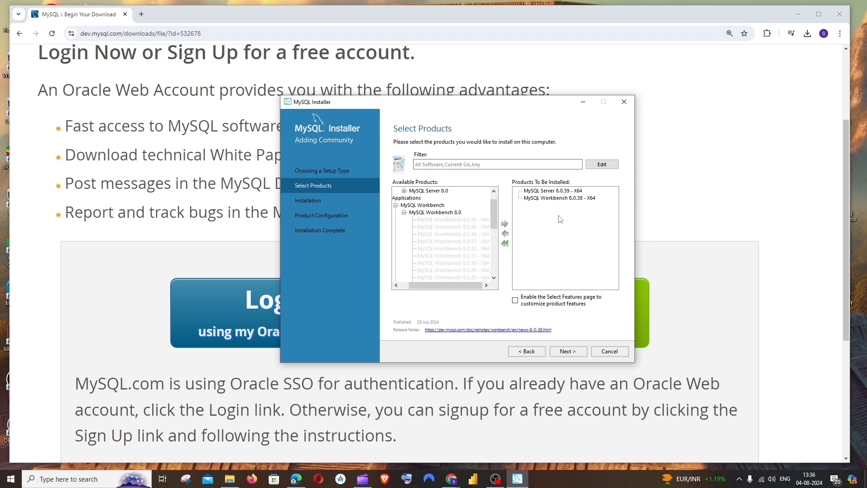
Add MySQL Shell 8.0.38 - X64 from Applications to the products to be installed.
click(405, 213)
click(407, 234)
click(418, 242)
scroll(454, 230, down, 1)
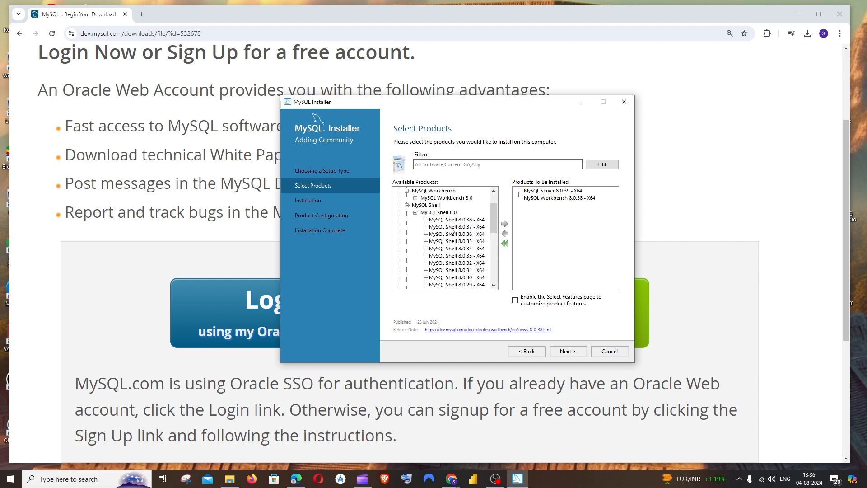
click(457, 220)
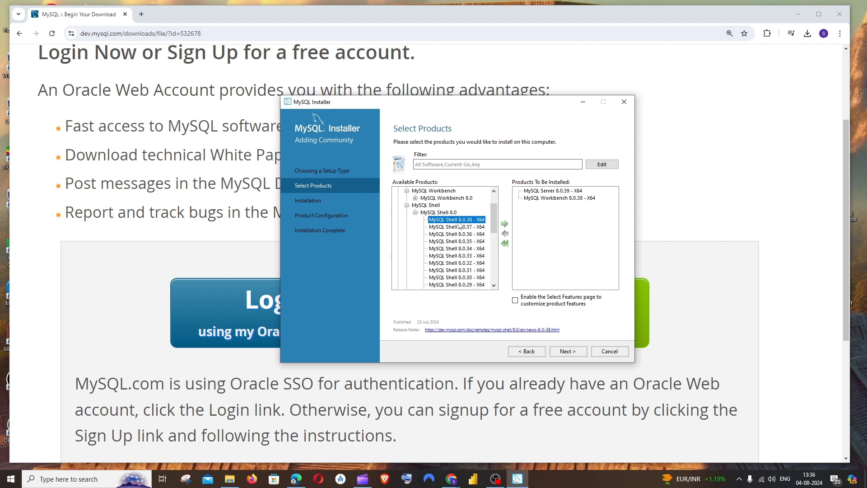
click(504, 224)
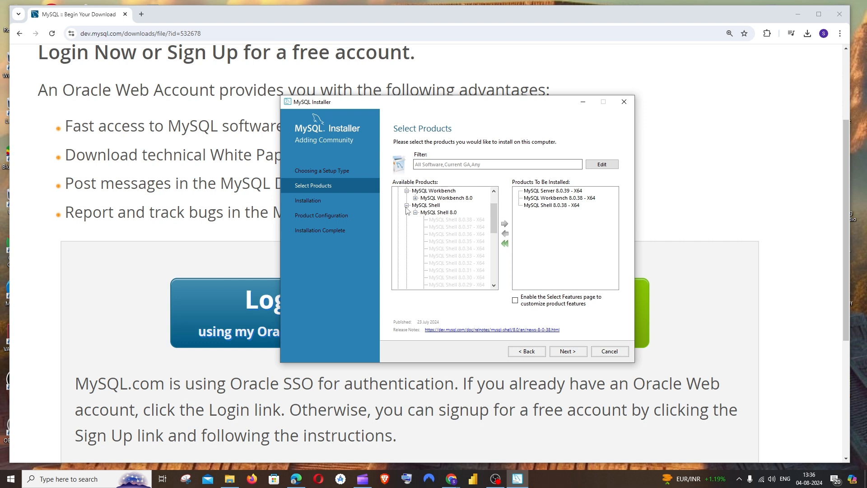
scroll(412, 215, up, 2)
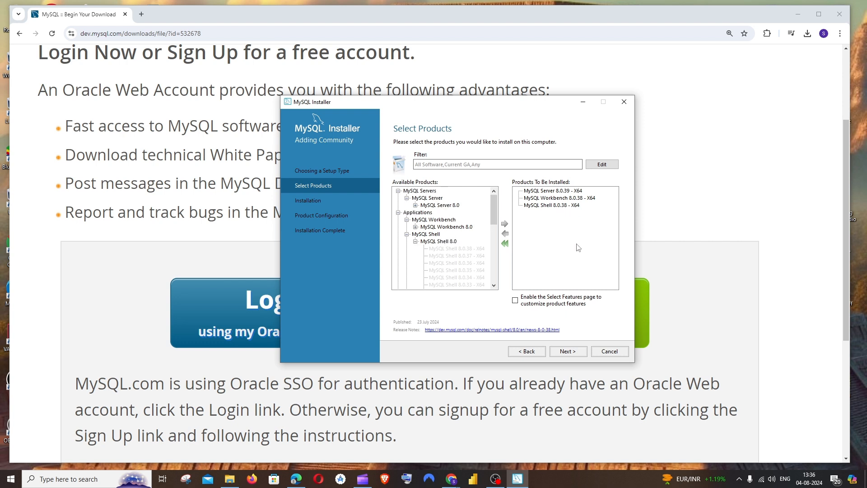
Install the selected Server, Workbench and Shell packages and proceed to the MySQL Server configuration.
click(581, 353)
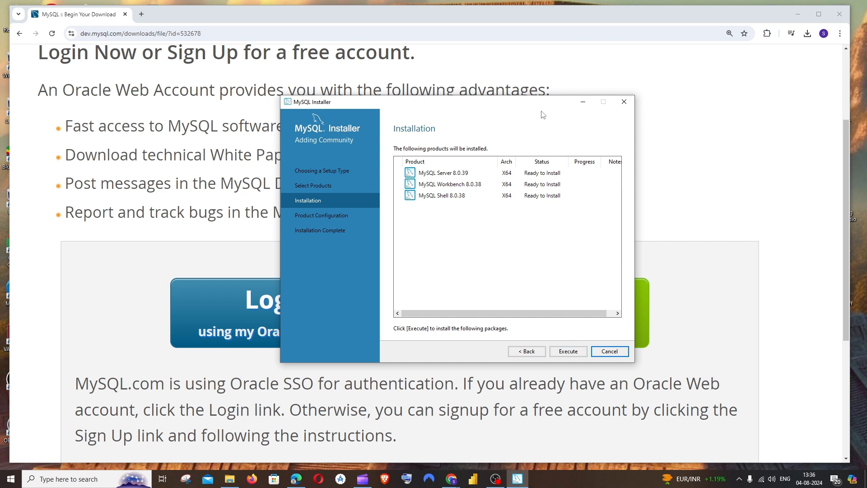
click(577, 354)
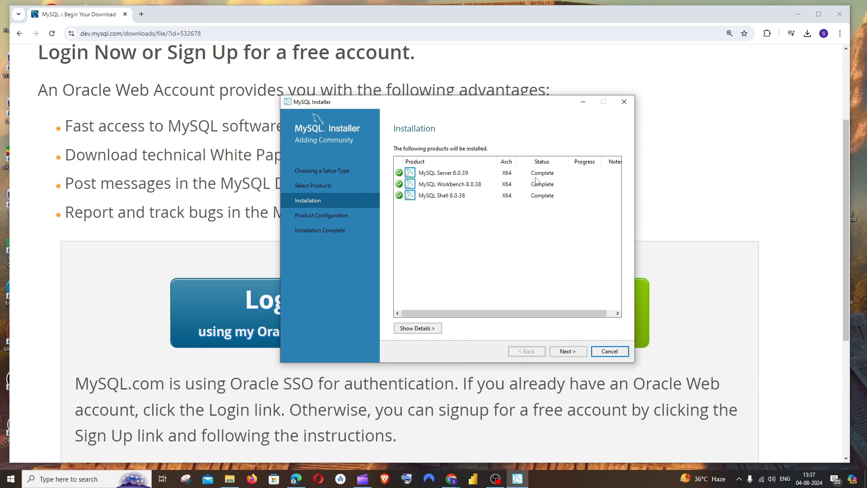
click(568, 351)
click(580, 355)
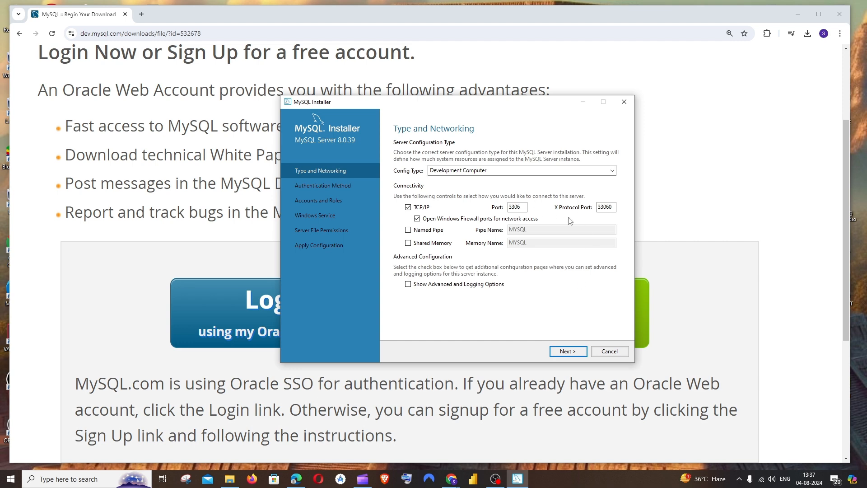
Accept the preset Development Computer networking on port 3306 and the preset authentication method, and enter the MySQL root password in both password fields.
click(580, 356)
click(580, 356)
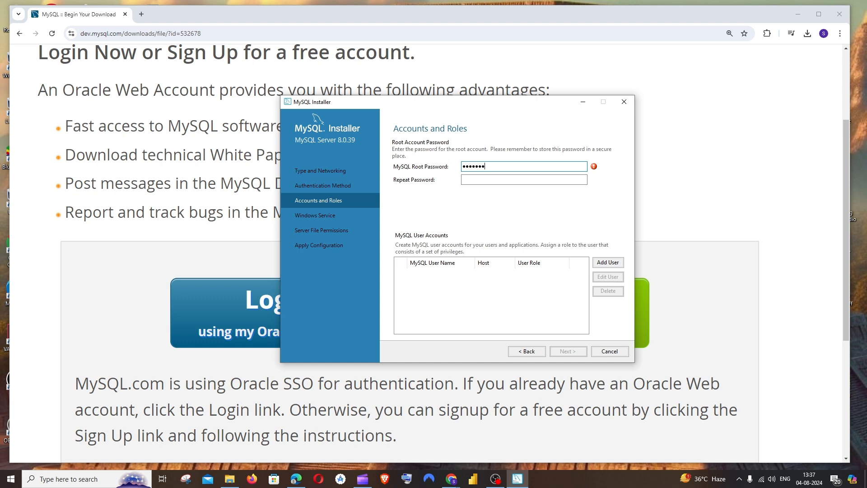
click(507, 179)
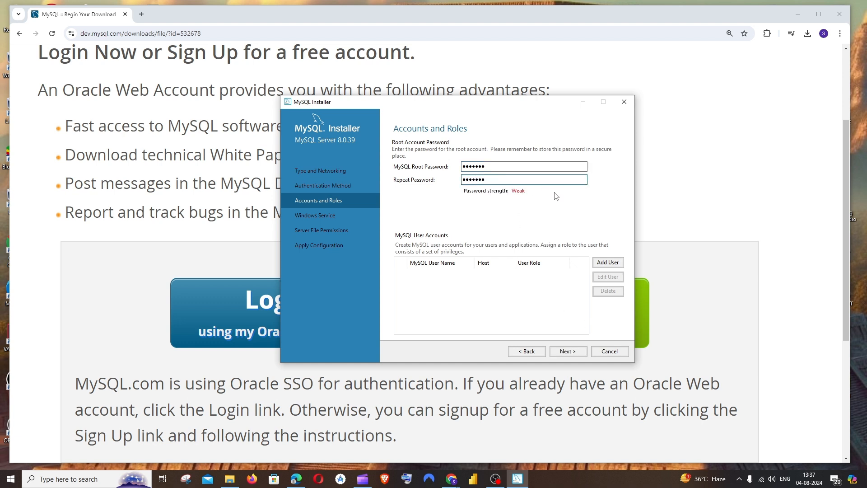
Accept the preset MySQL80 Windows service and full-access server file permissions, then apply the MySQL Server 8.0.39 configuration and finish it.
click(568, 351)
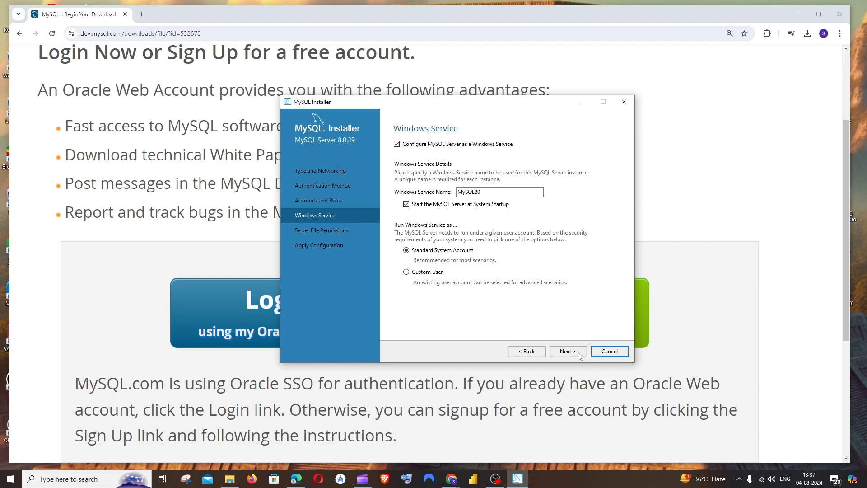
click(581, 353)
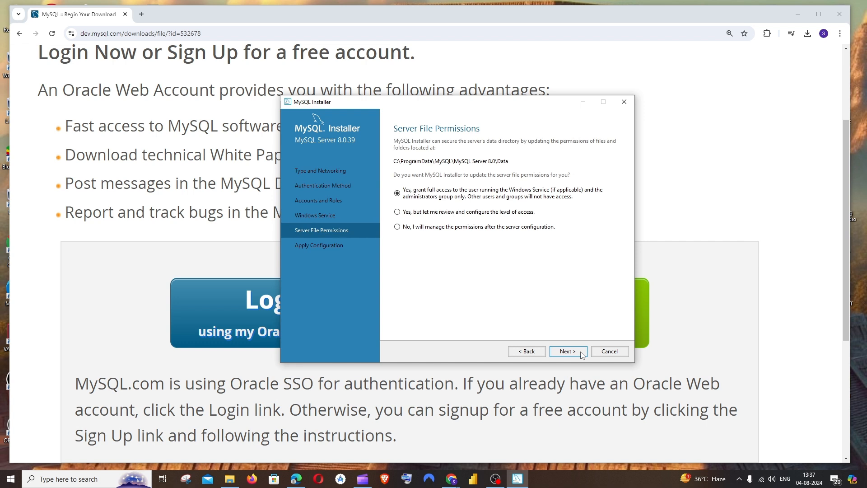
click(582, 355)
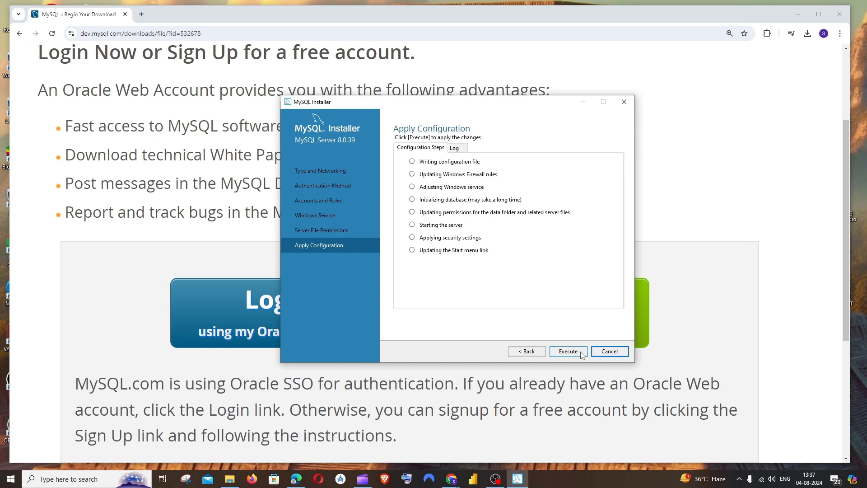
click(582, 355)
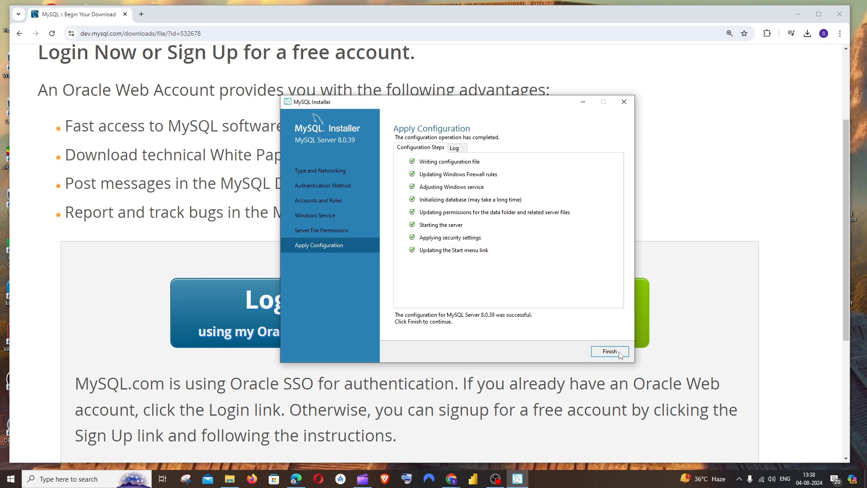
click(610, 351)
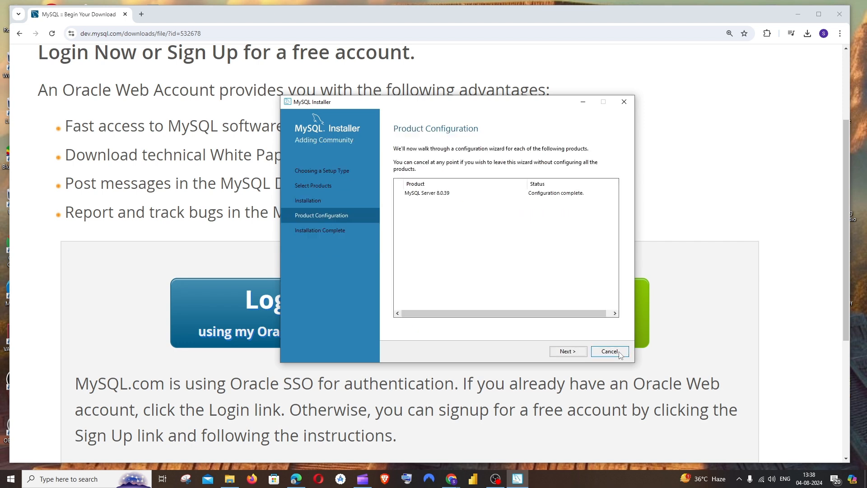
Complete the installer with starting MySQL Workbench and MySQL Shell after setup both turned off.
click(575, 355)
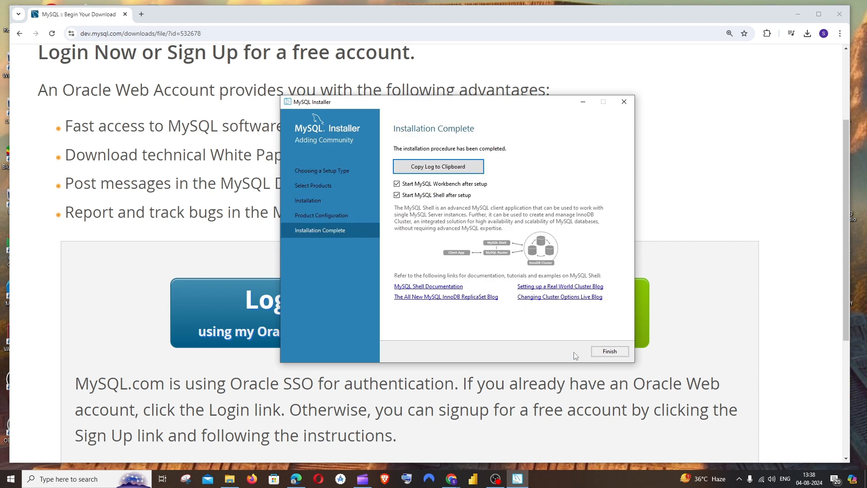
click(397, 185)
click(397, 196)
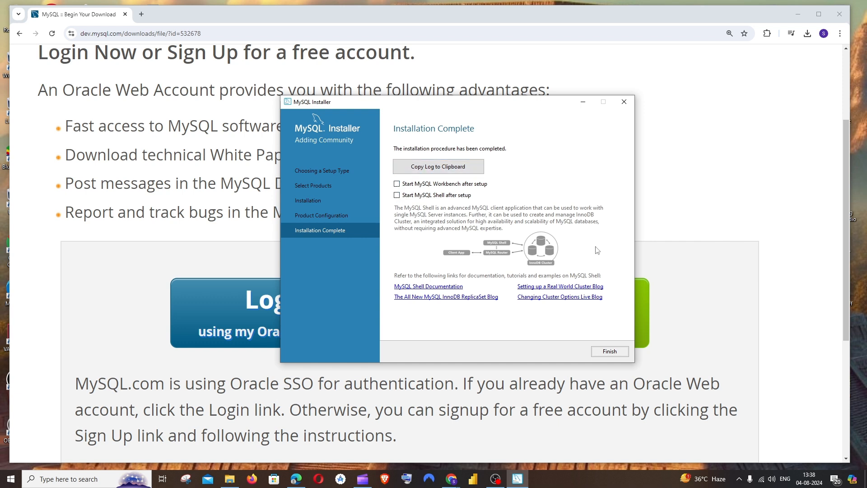
click(610, 351)
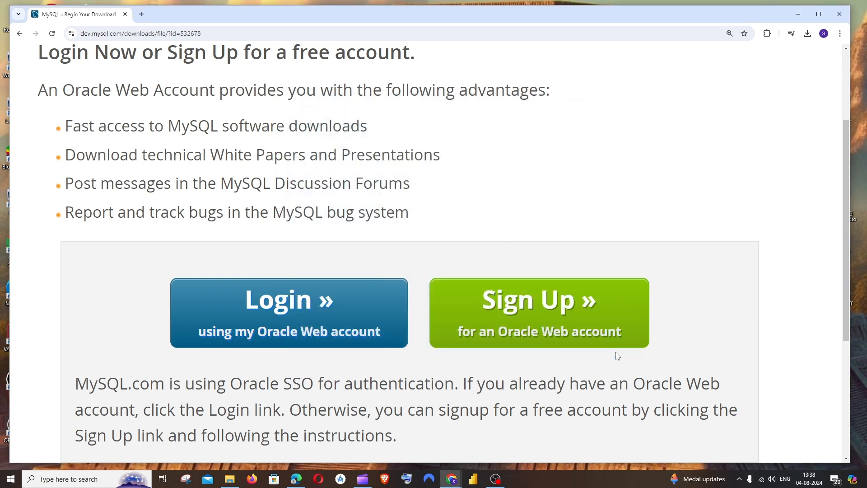
Open Command Prompt and check the installed MySQL version with mysql --version.
click(82, 477)
text(cmd)
key(Return)
text(my)
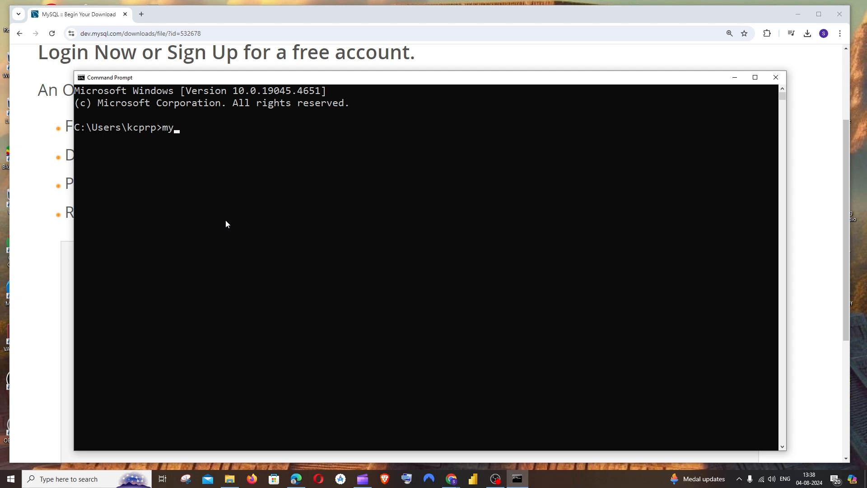
text(sql --version)
key(Return)
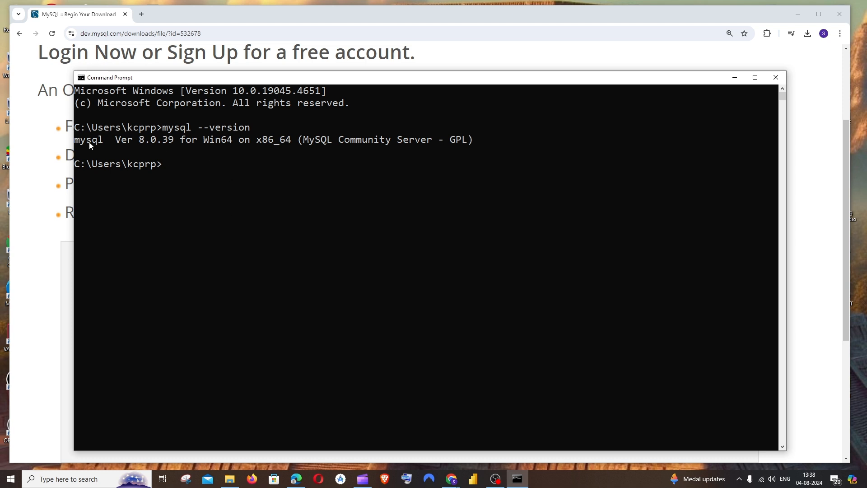
drag(75, 140, 500, 137)
click(416, 213)
drag(75, 140, 279, 143)
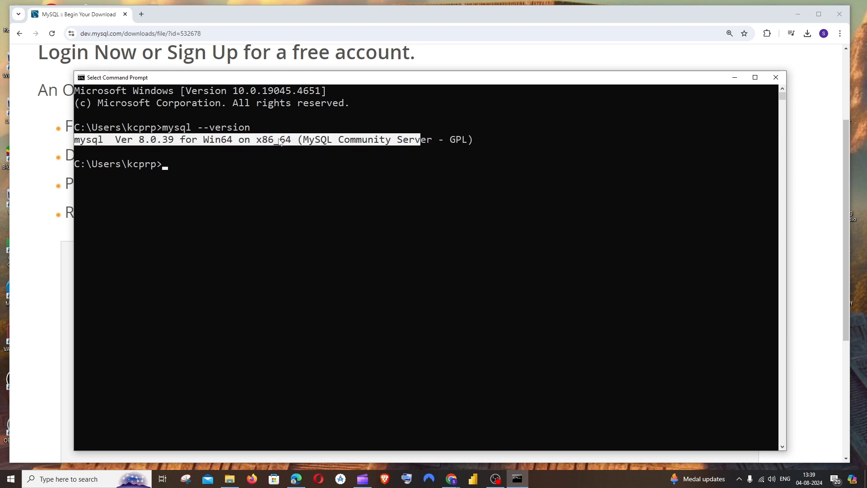
Find the MySQL installation through MySQL Workbench's file location, open the MySQL Server 8.0 bin folder and select its full path for copying.
click(68, 481)
text(mysql)
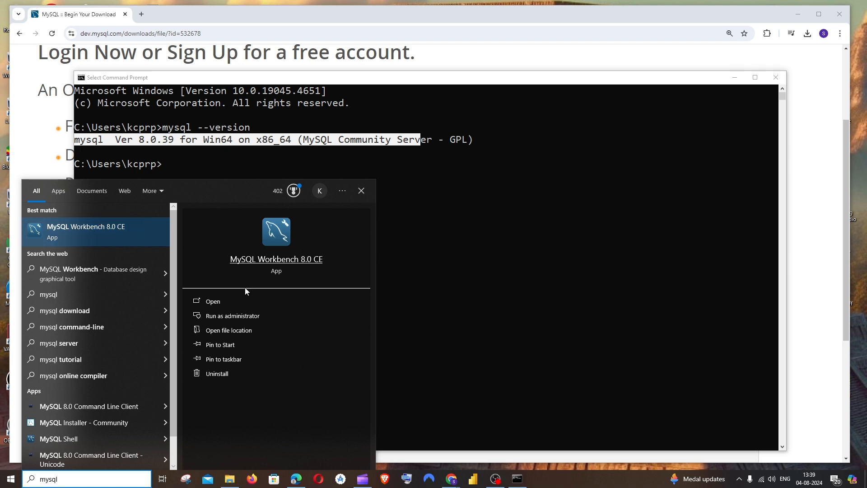
click(229, 478)
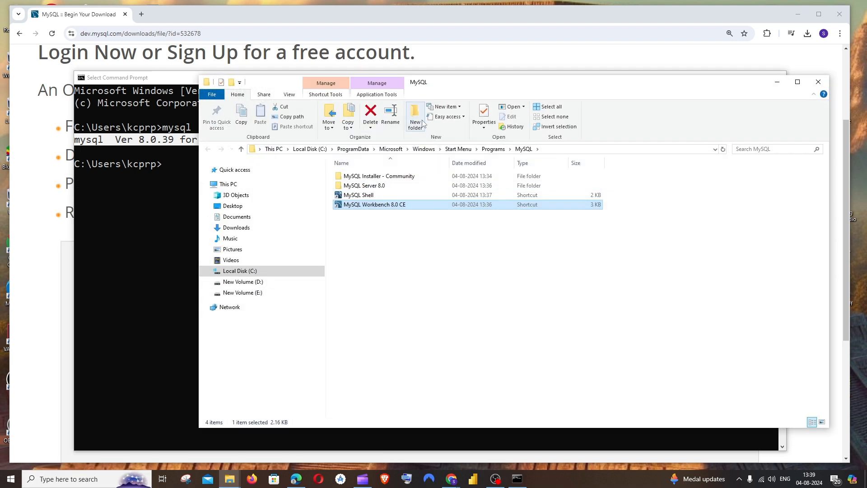
right_click(378, 205)
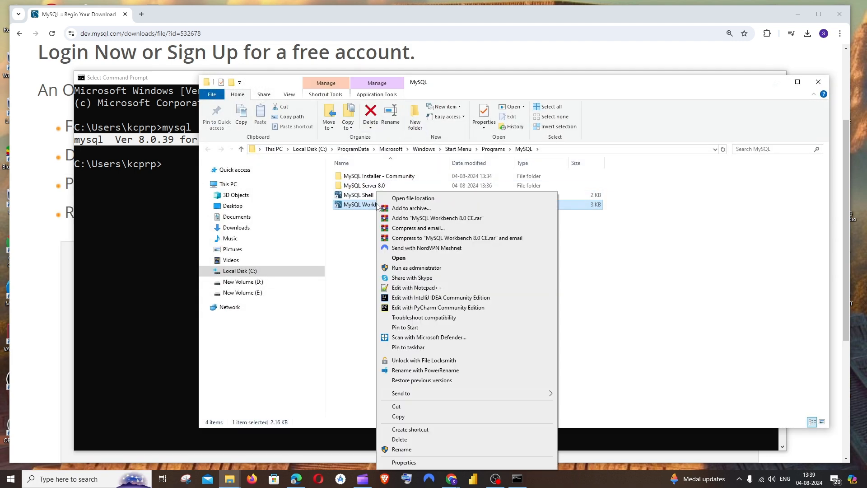
click(412, 198)
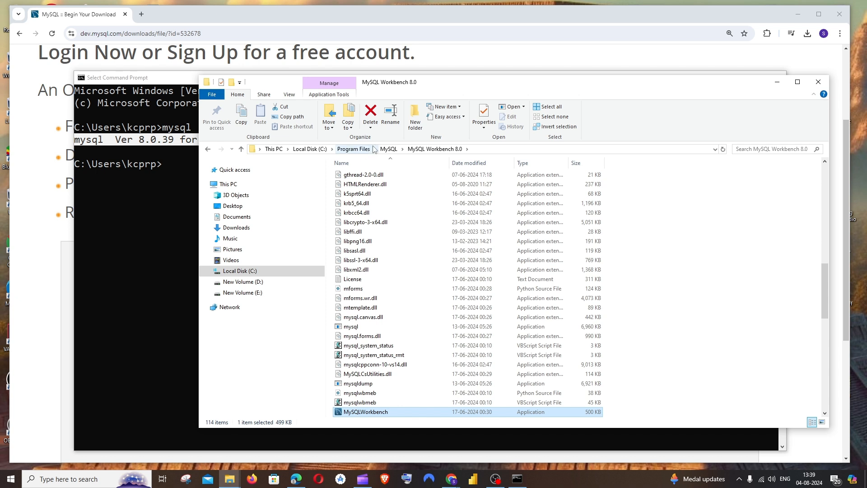
click(387, 151)
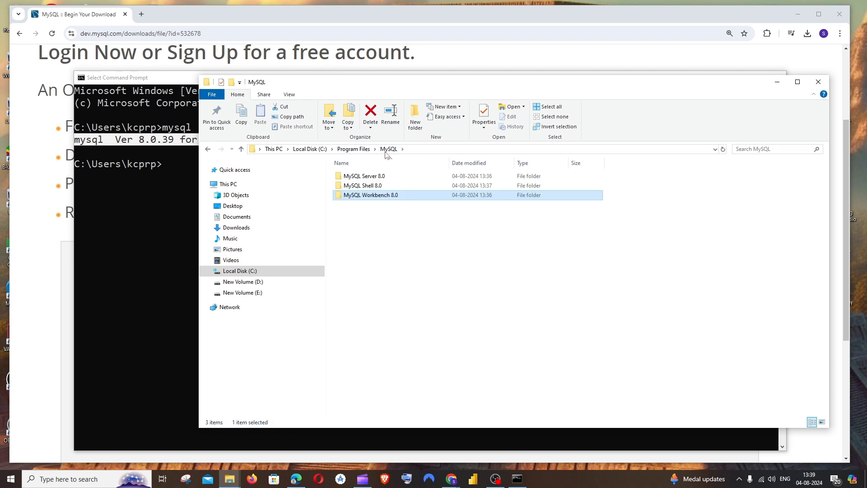
double_click(367, 178)
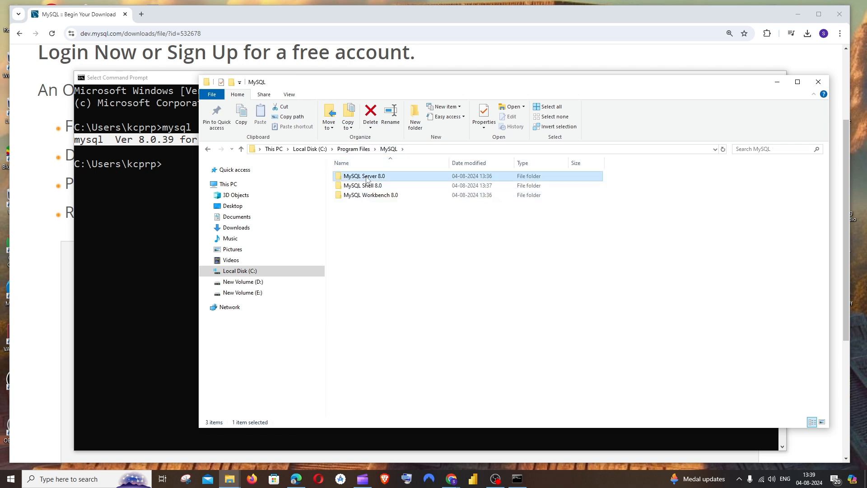
double_click(365, 178)
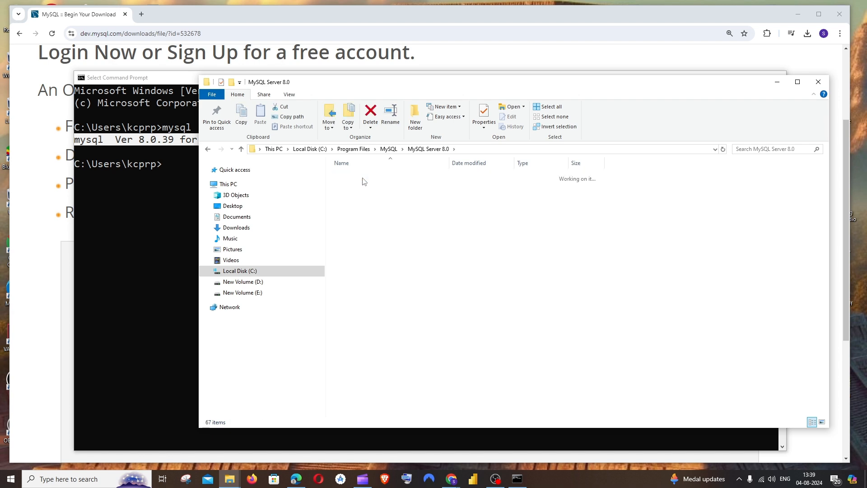
click(524, 149)
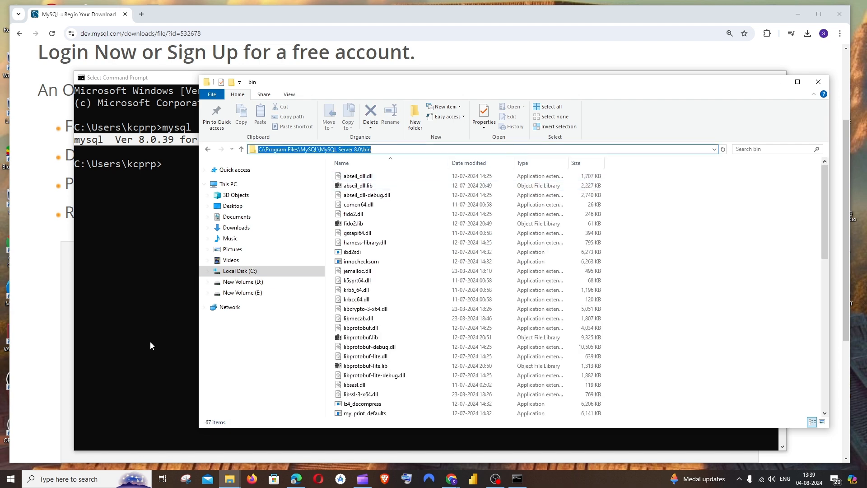
Open the Environment Variables dialog from the Windows system properties.
click(97, 477)
text(env)
click(290, 303)
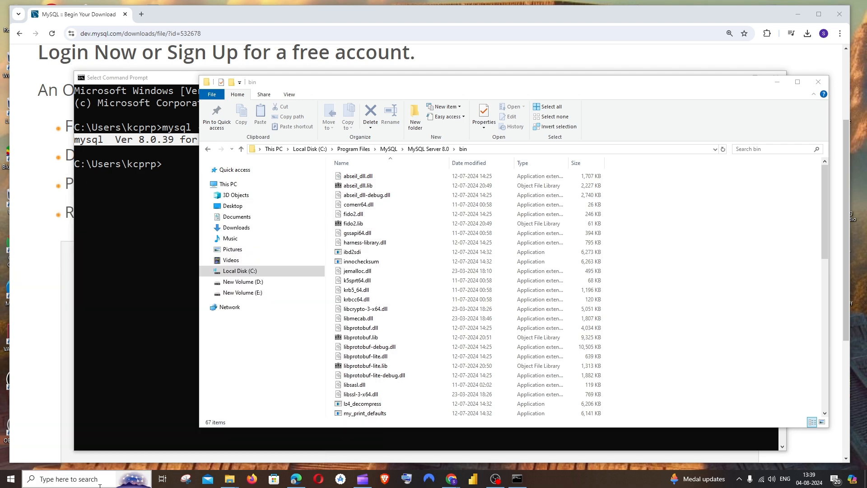
drag(205, 88, 293, 86)
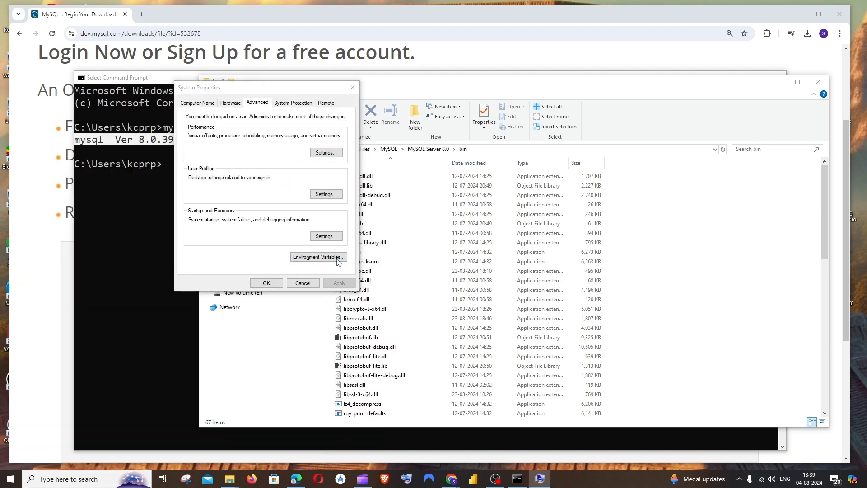
click(342, 258)
Add C:\Program Files\MySQL\MySQL Server 8.0\bin as a new entry in the system Path variable and save the changes.
click(342, 297)
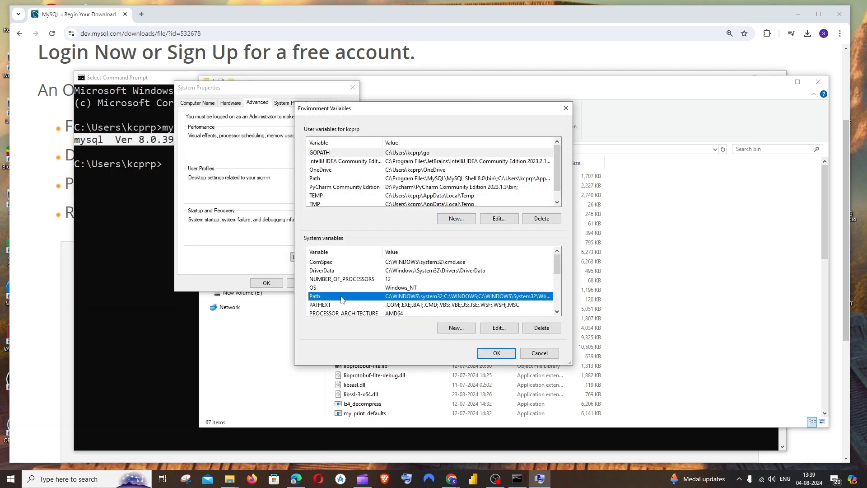
click(509, 329)
click(531, 150)
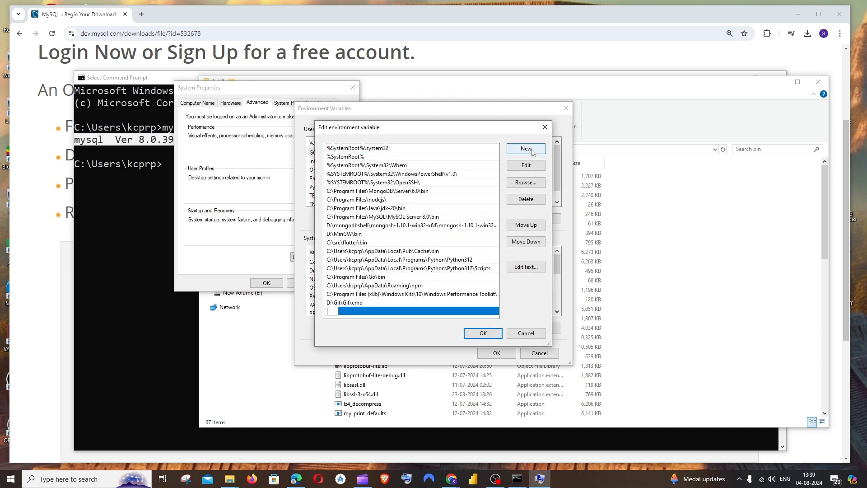
text(C:\Program Files\MySQL\MySQL Server 8.0\bin)
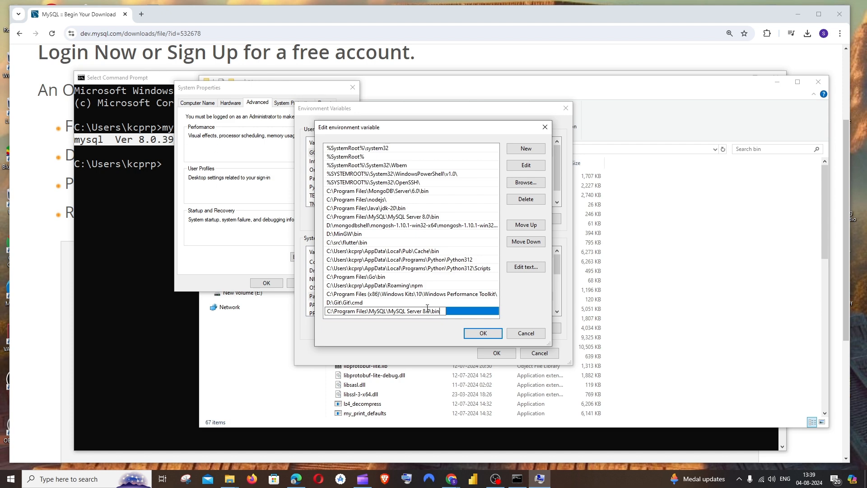
drag(330, 312, 436, 311)
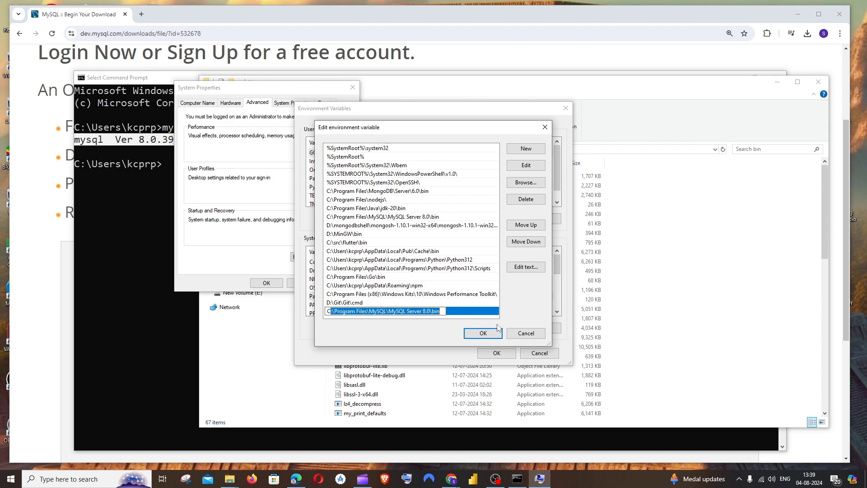
click(492, 333)
click(497, 353)
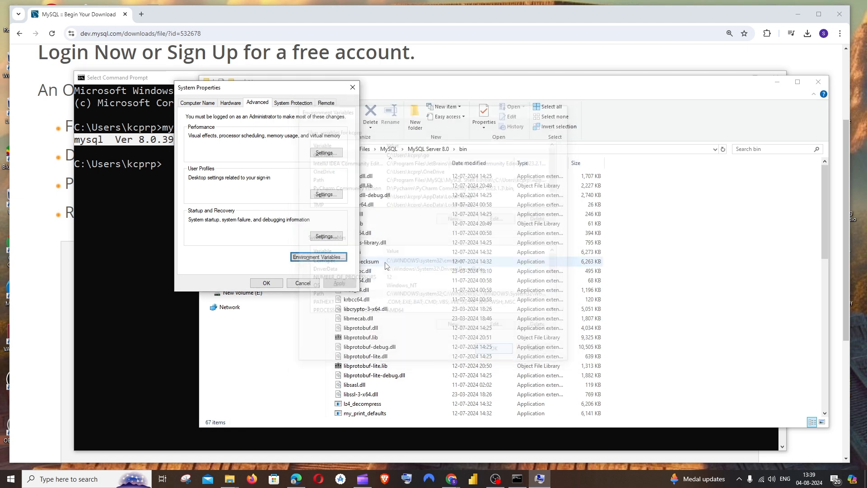
click(267, 283)
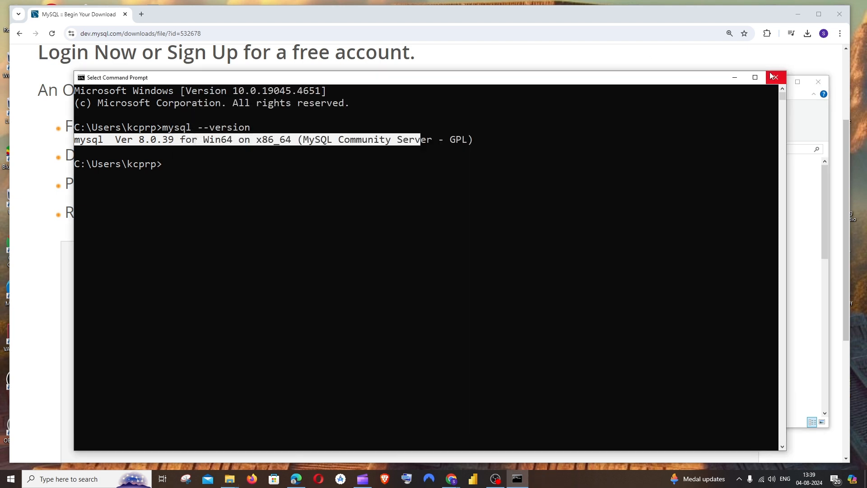
Close Command Prompt and the File Explorer window showing the bin folder.
drag(164, 126, 307, 127)
click(776, 77)
click(818, 81)
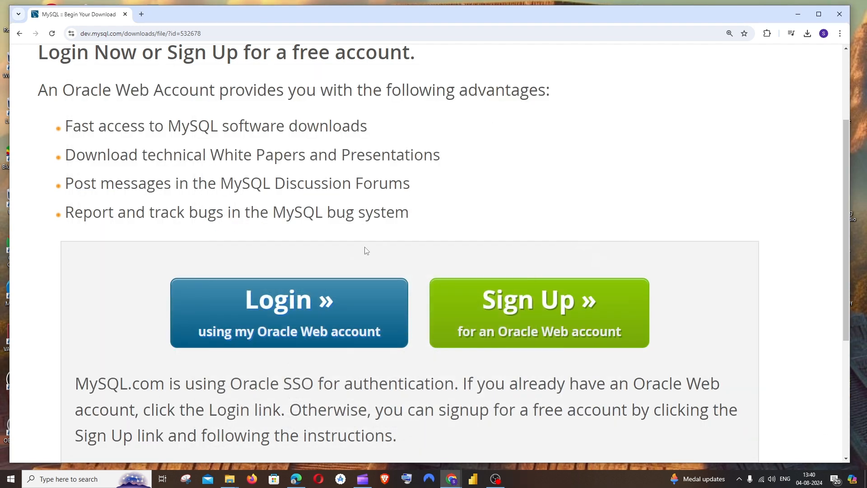
Launch MySQL Workbench 8.0 CE and reposition its window on the desktop.
click(67, 479)
text(mysql)
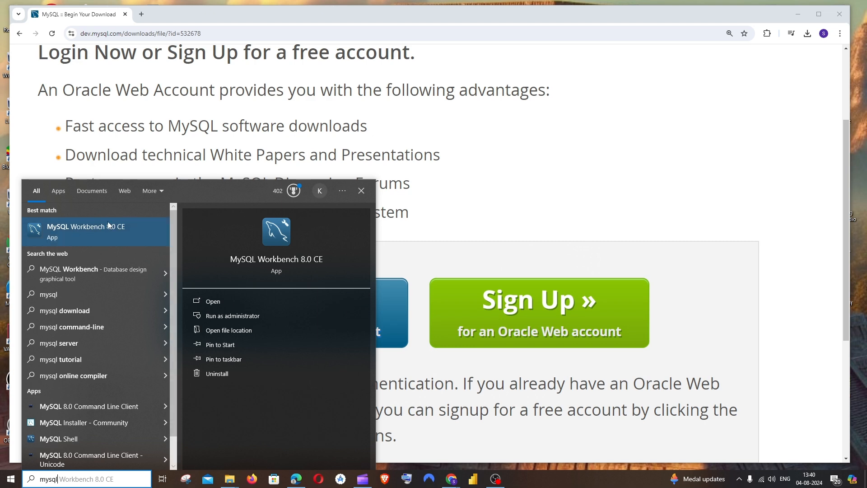
click(240, 301)
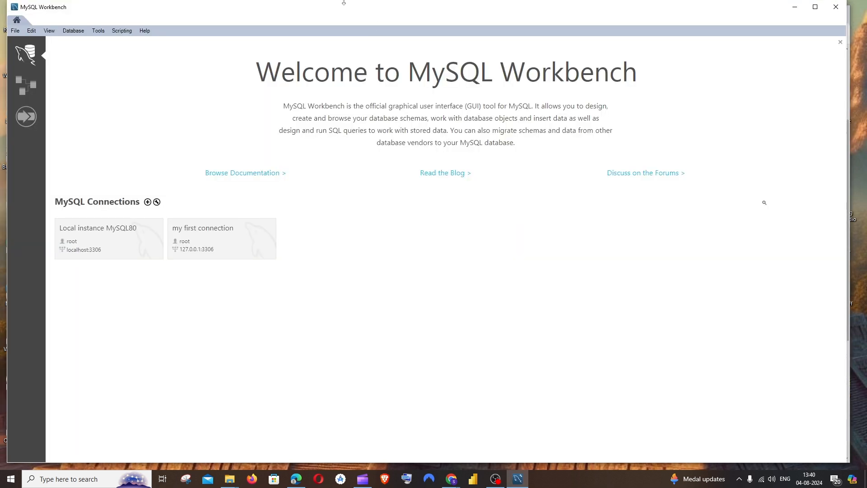
drag(333, 15, 344, 19)
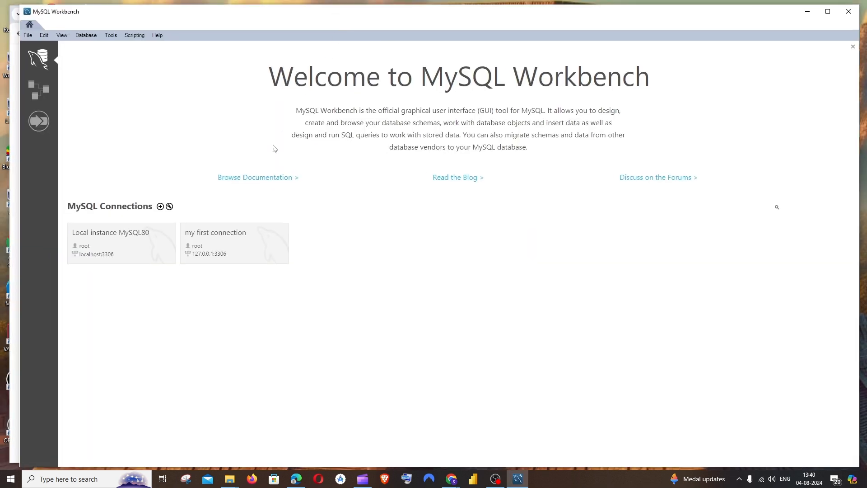
Create a MySQL connection named no1 with the preset Standard (TCP/IP) parameters and open it.
click(160, 207)
click(343, 149)
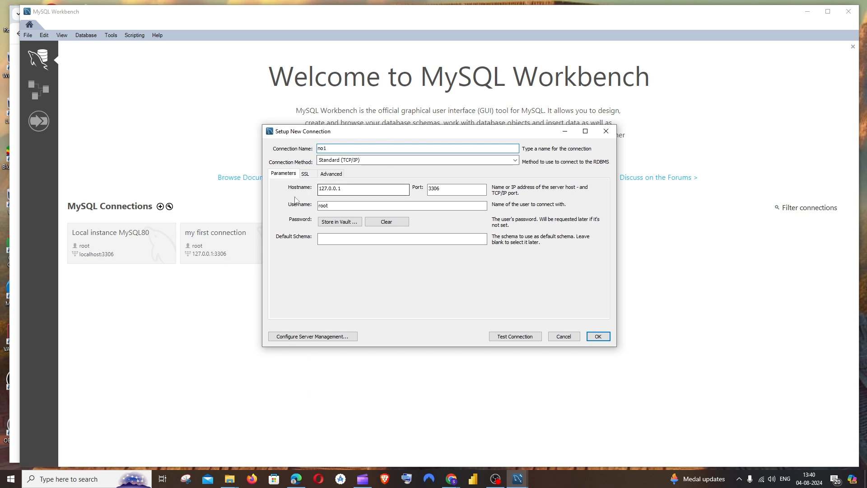
click(605, 337)
click(362, 246)
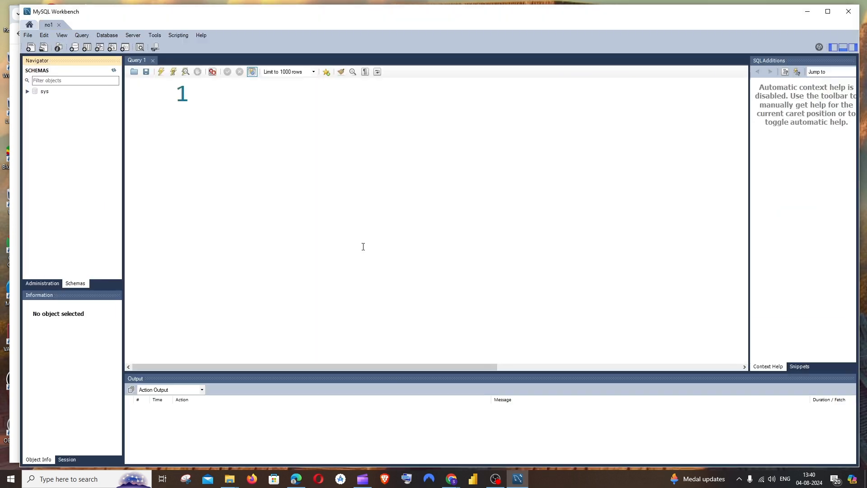
Write the query "create database no1;" in the Query 1 editor and execute it.
click(257, 95)
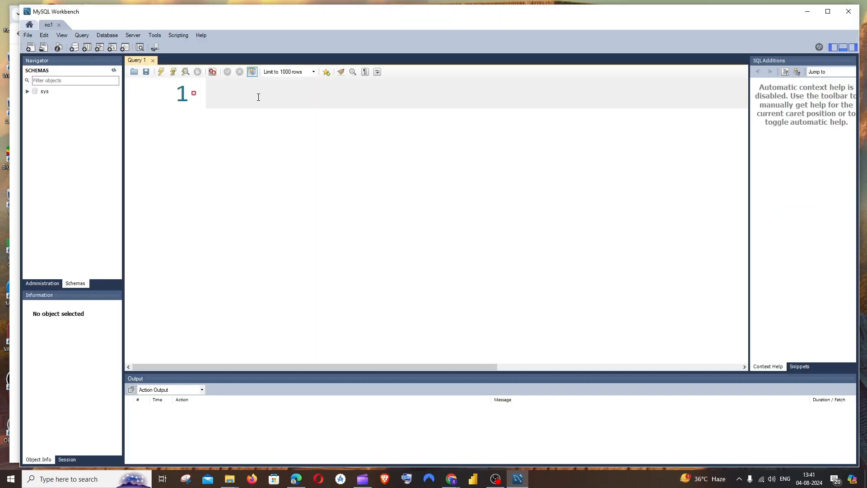
text(create)
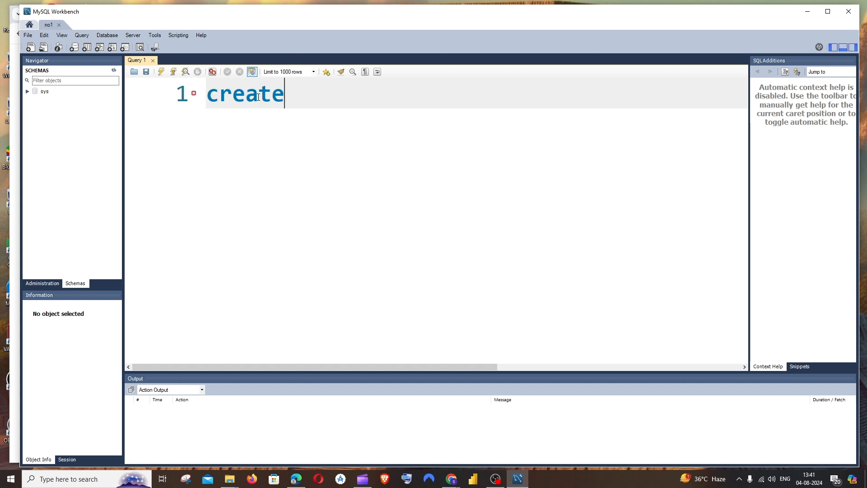
text( datab)
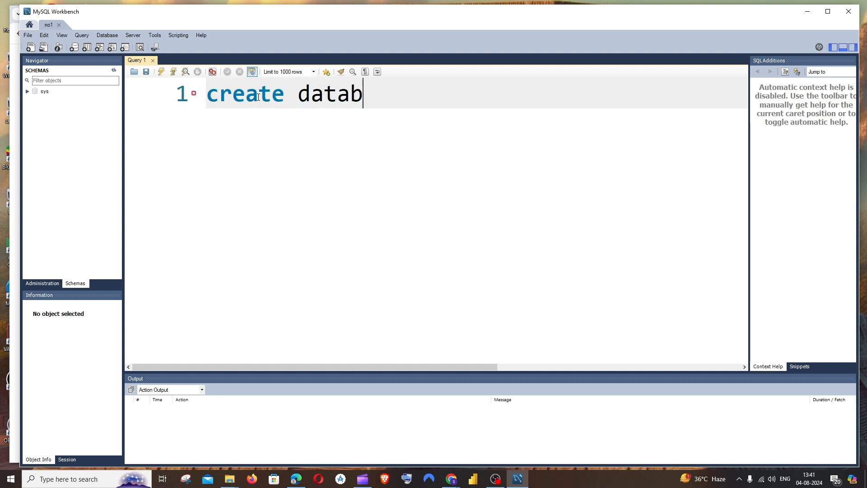
text(ase no1;)
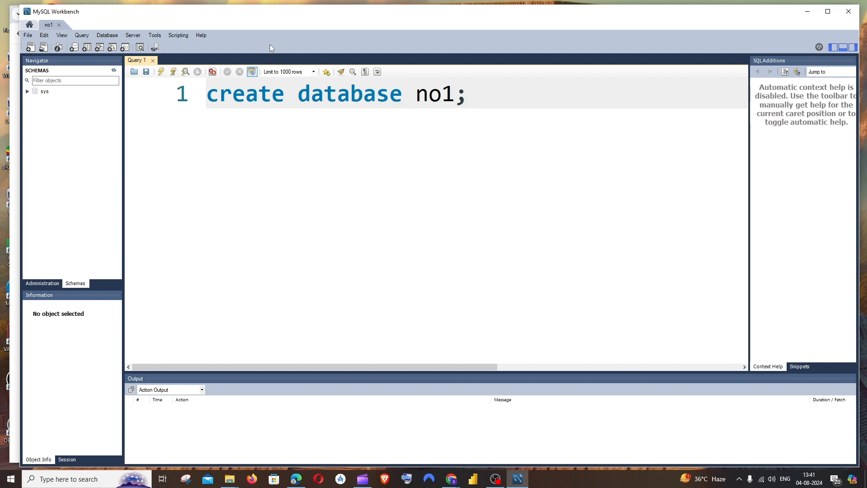
click(161, 71)
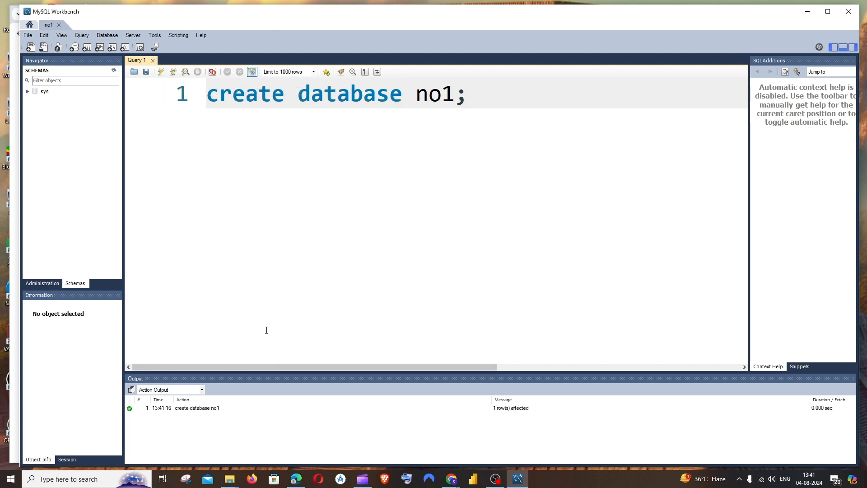
Refresh the schema list and briefly expand the no1 schema to inspect it.
click(116, 74)
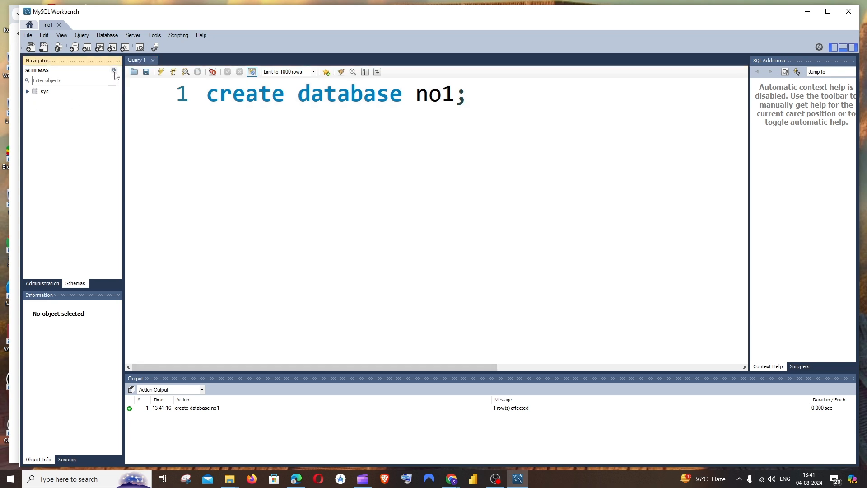
click(27, 91)
click(27, 91)
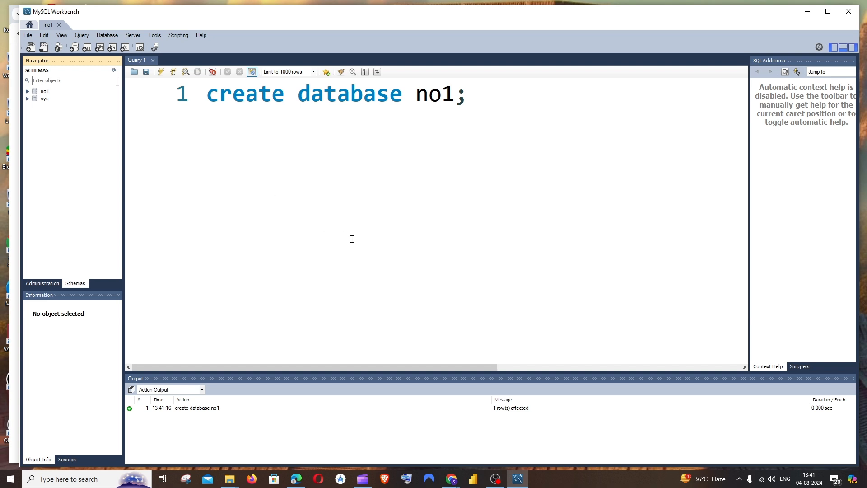